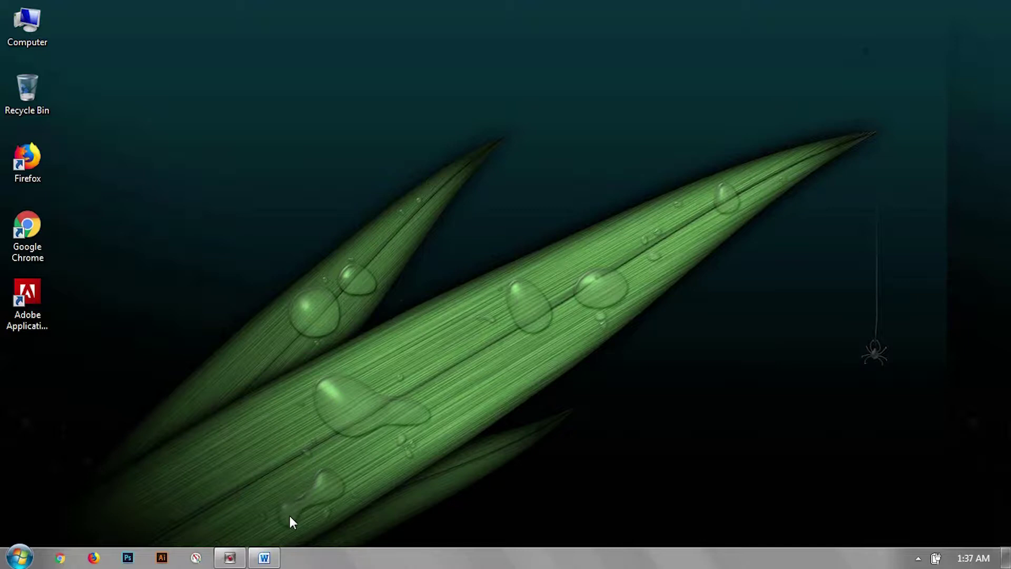
Bring the blank Document1 window back to the front with the Insert tab showing
{"action": "left_click", "coordinate": [275, 561]}
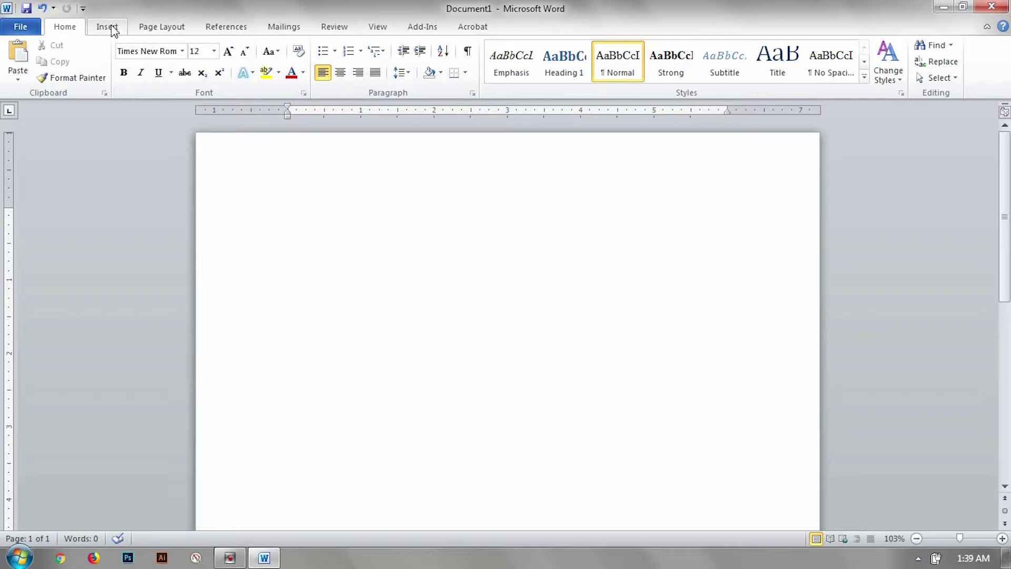
{"action": "left_click", "coordinate": [114, 30]}
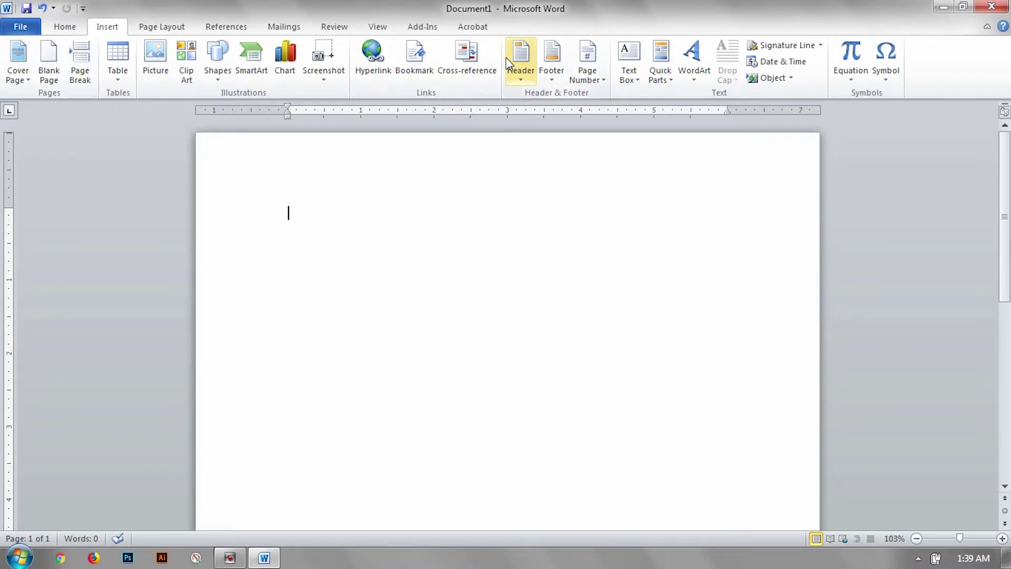
Browse the Page Layout, References, Mailings, Review and View tabs, then return to Insert's Table options
{"action": "left_click", "coordinate": [174, 25]}
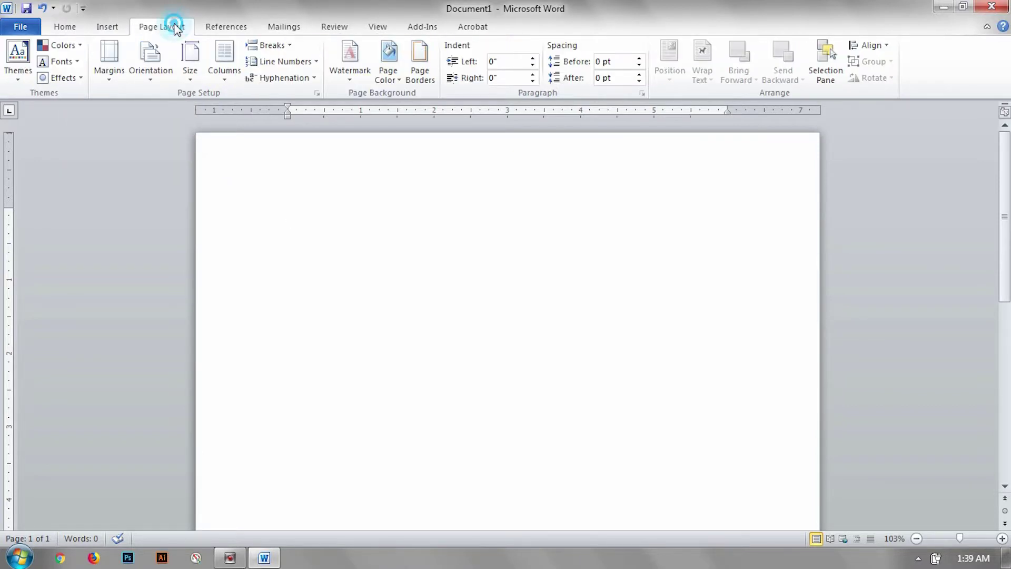
{"action": "left_click", "coordinate": [220, 26]}
{"action": "left_click", "coordinate": [282, 26]}
{"action": "left_click", "coordinate": [345, 29]}
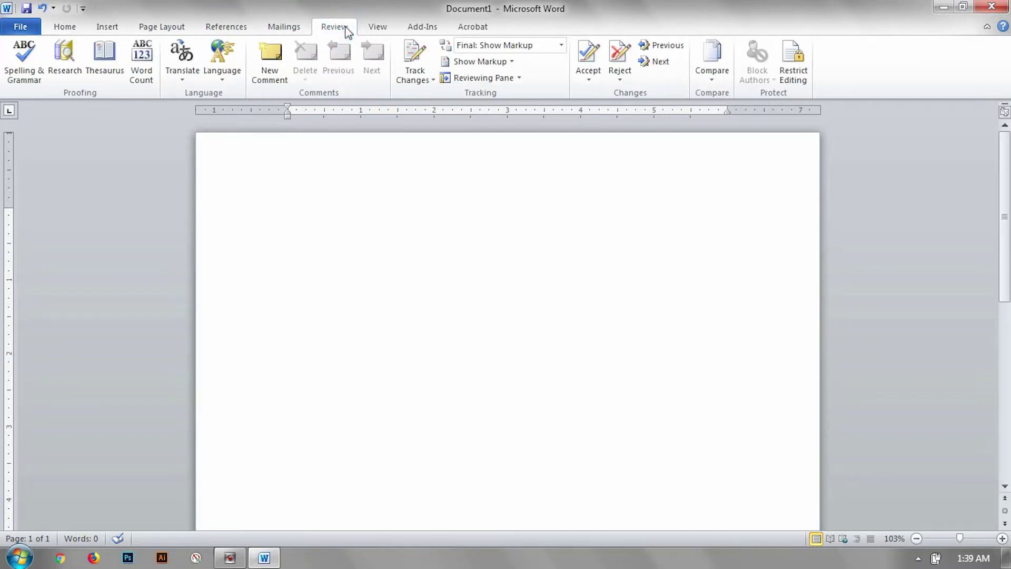
{"action": "left_click", "coordinate": [382, 28]}
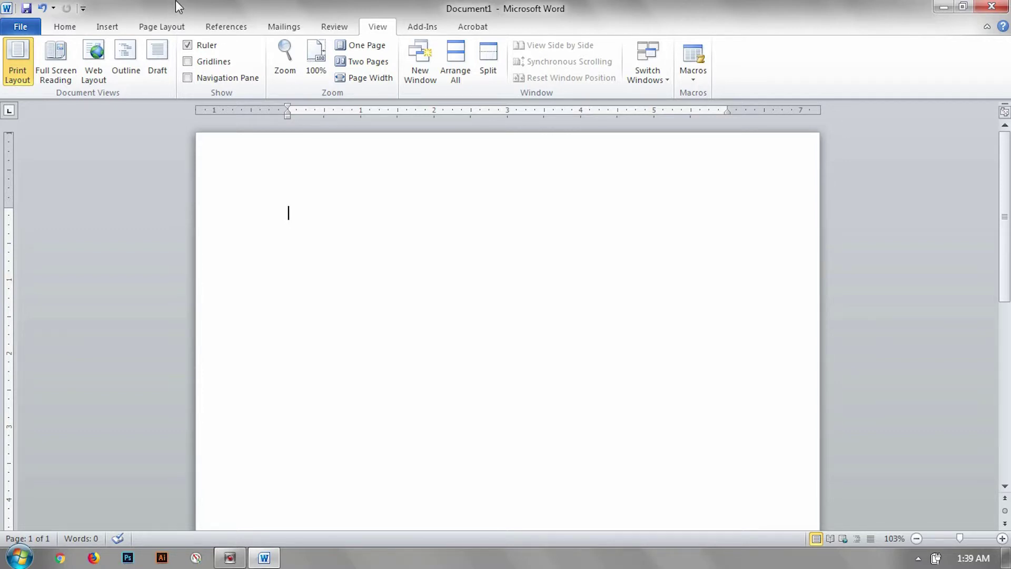
{"action": "left_click", "coordinate": [108, 29]}
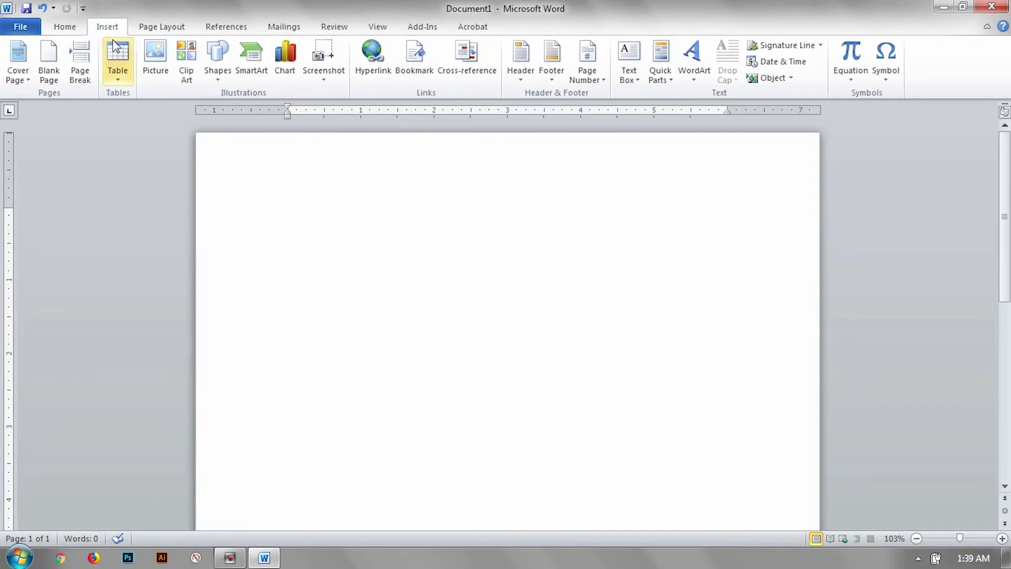
{"action": "left_click", "coordinate": [117, 51]}
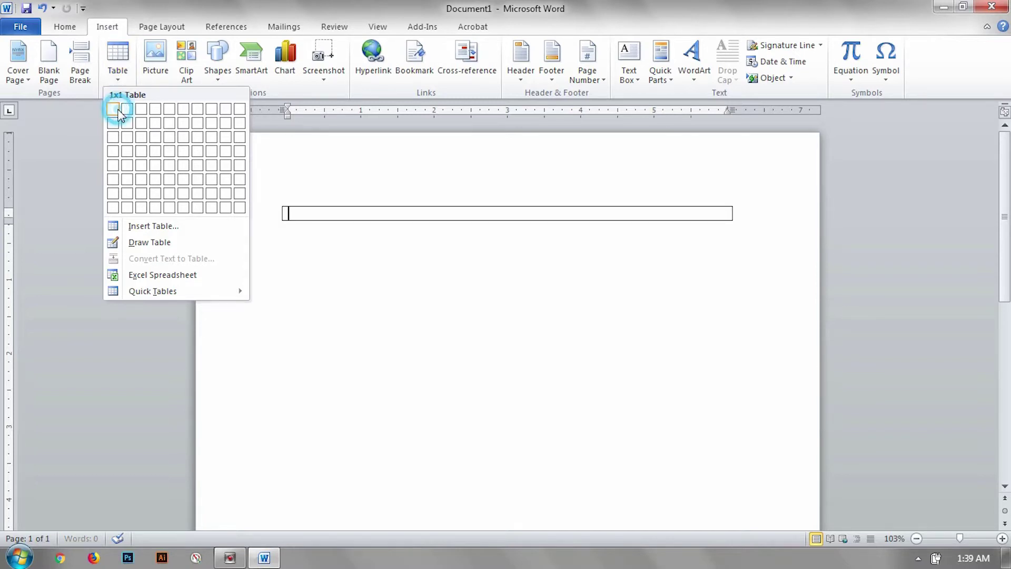
Insert a single-cell 1x1 table into the empty page
{"action": "left_click", "coordinate": [118, 111]}
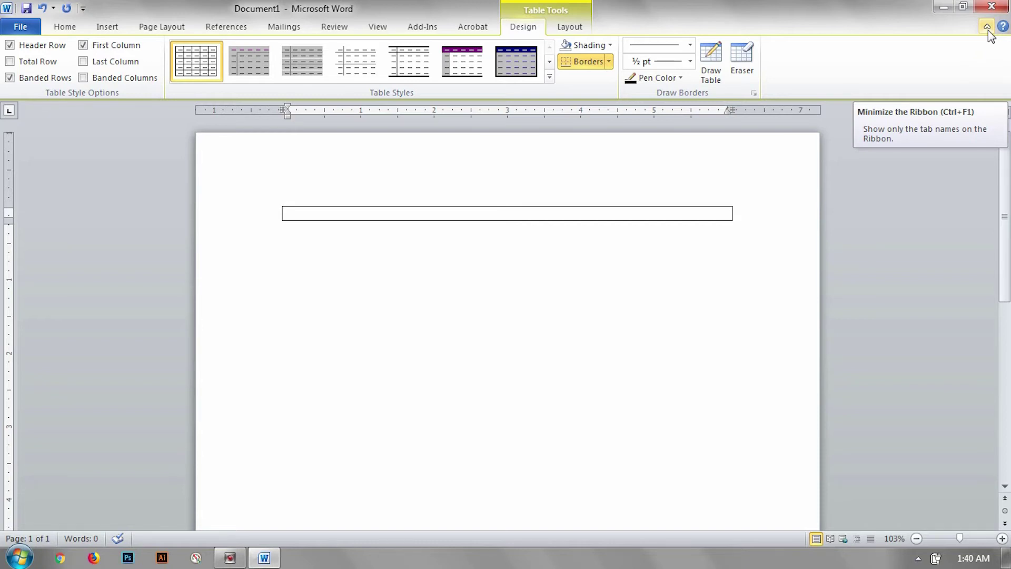
Collapse the ribbon so only the tab names show
{"action": "left_click", "coordinate": [988, 27]}
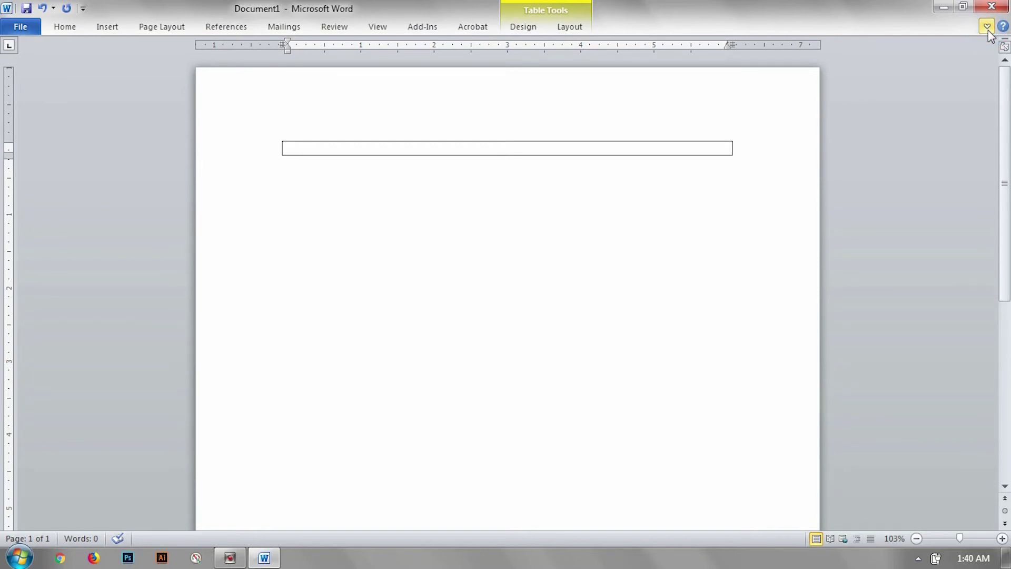
{"action": "left_click", "coordinate": [986, 27]}
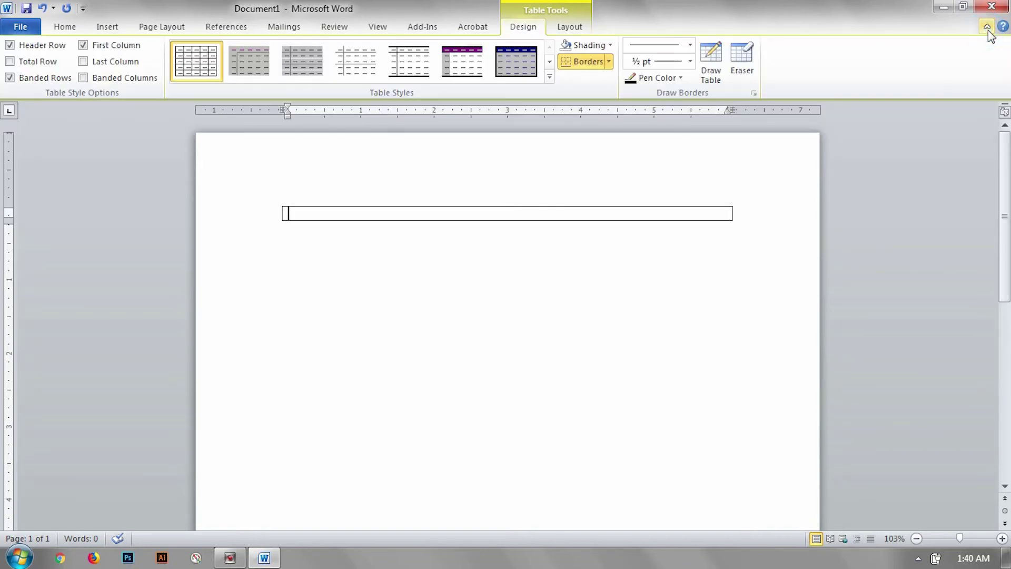